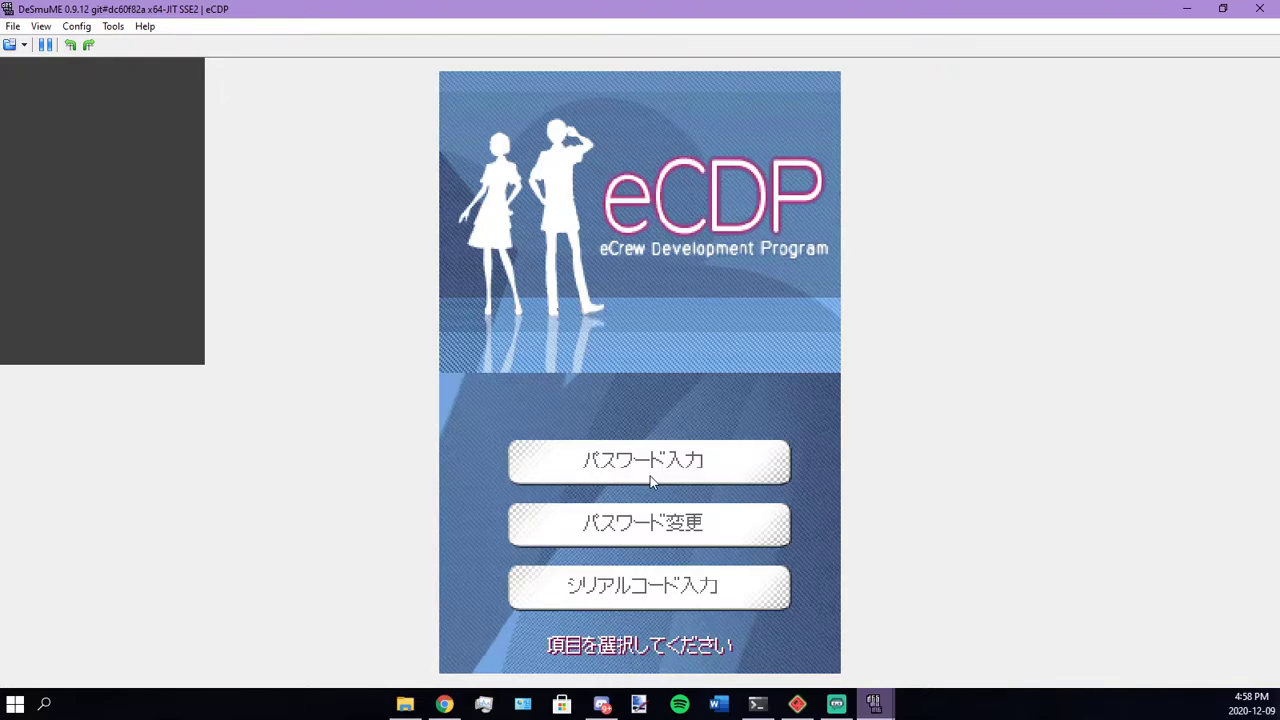
Cycle through the eCDP title options: password entry, change password, serial code, then back to password entry
click(650, 479)
click(648, 527)
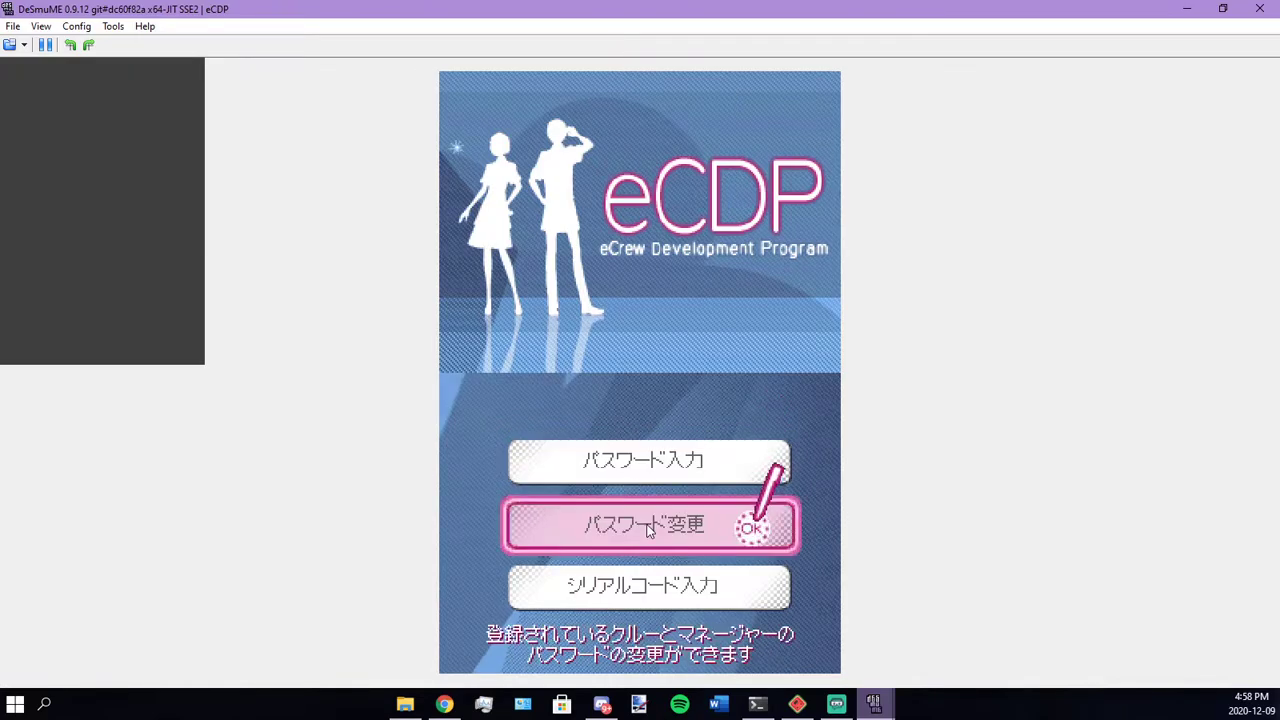
click(644, 587)
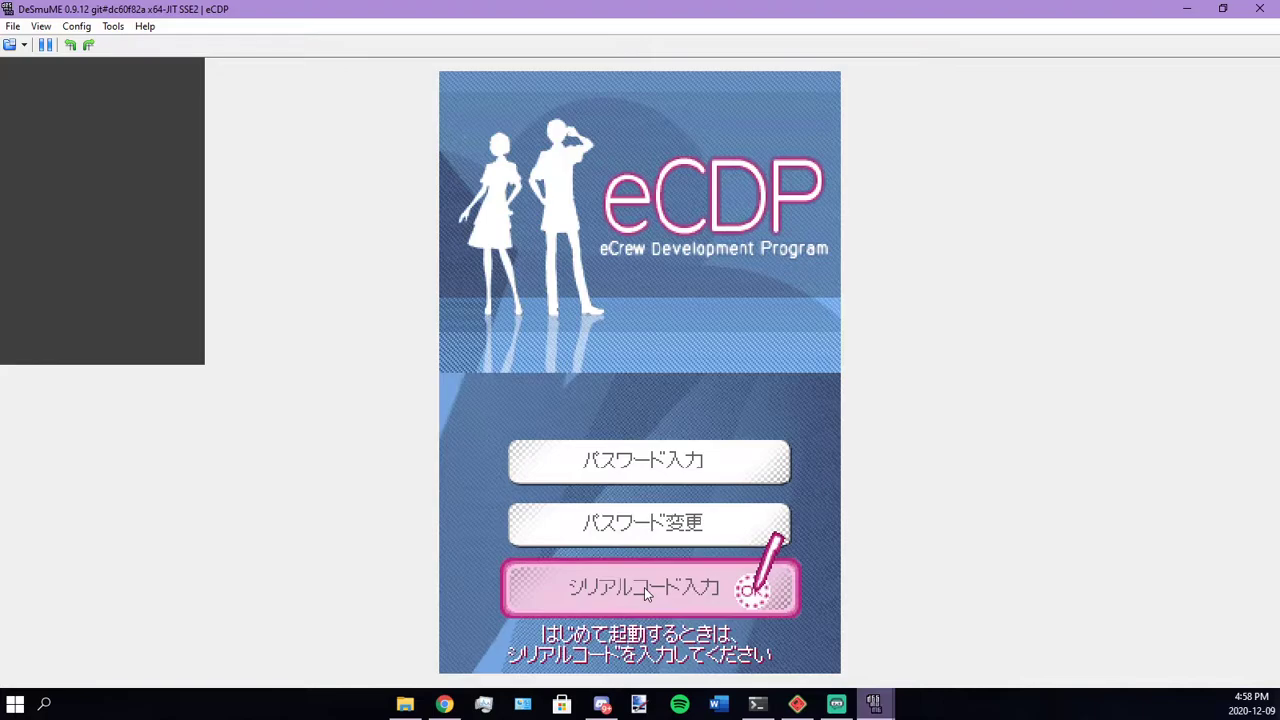
click(632, 476)
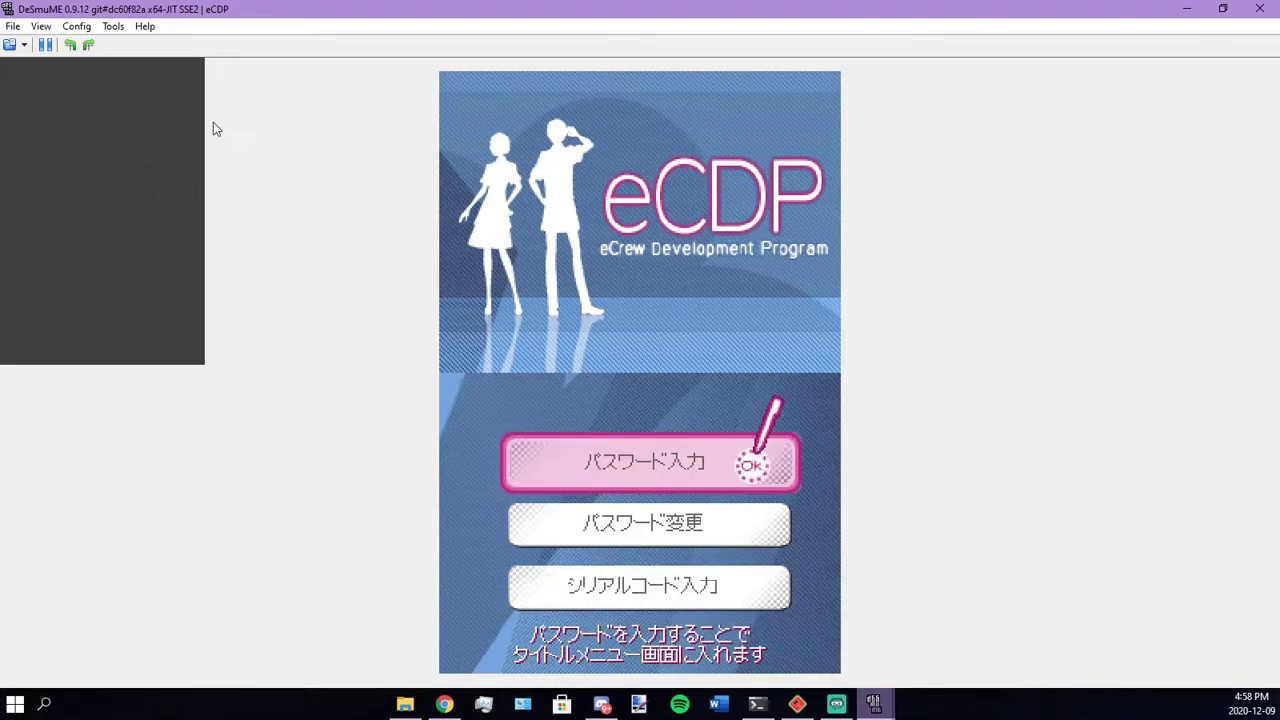
Choose eCDP\eCDP.sav as the file for Import Backup Memory
click(12, 27)
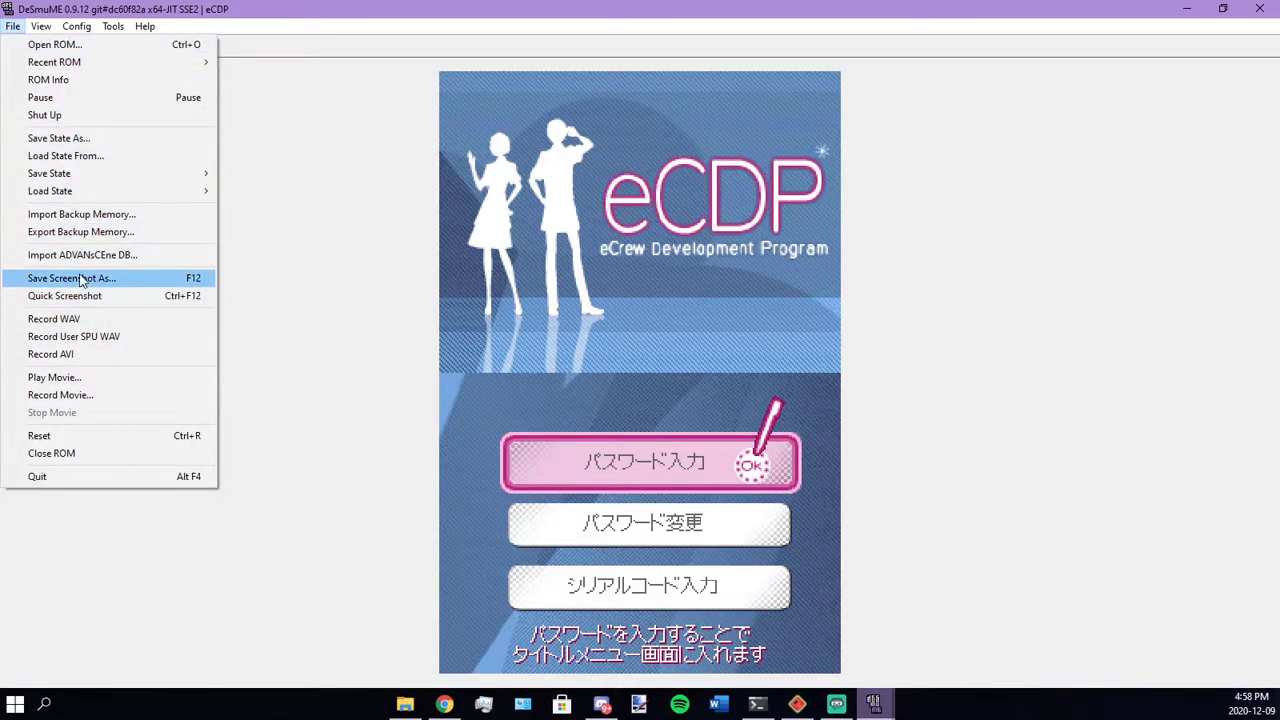
click(62, 215)
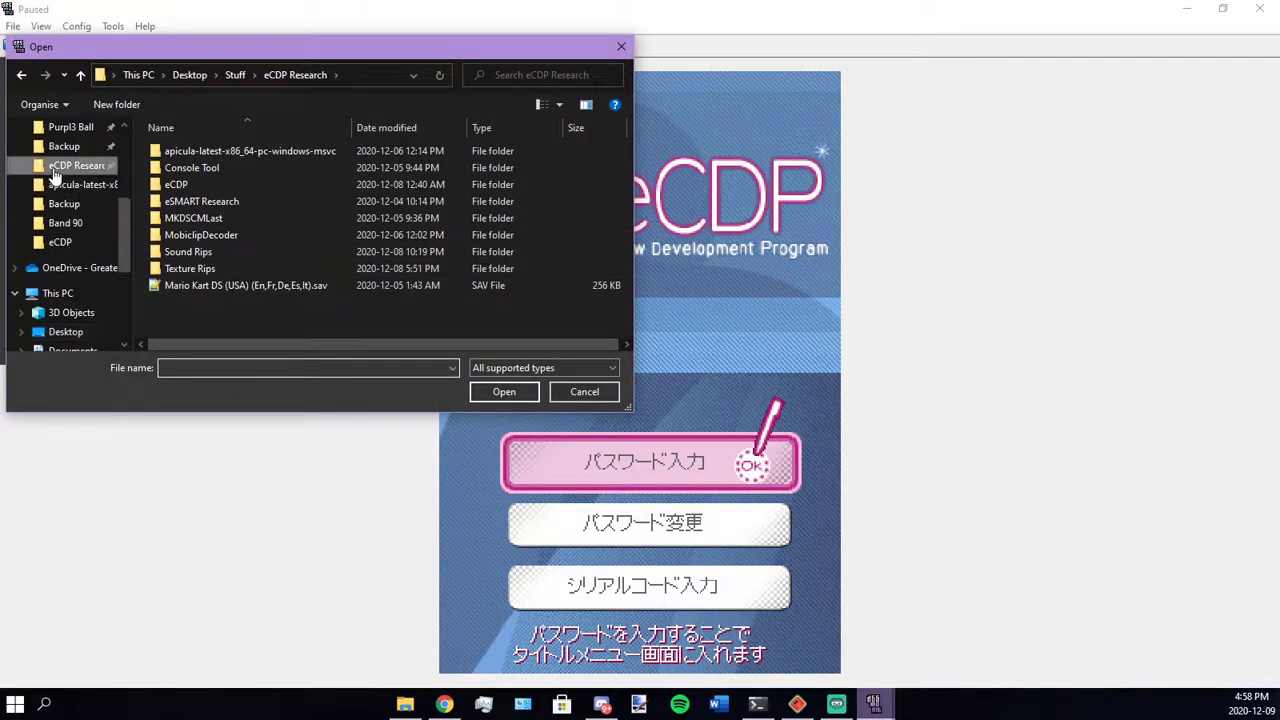
double_click(188, 185)
click(195, 168)
click(508, 392)
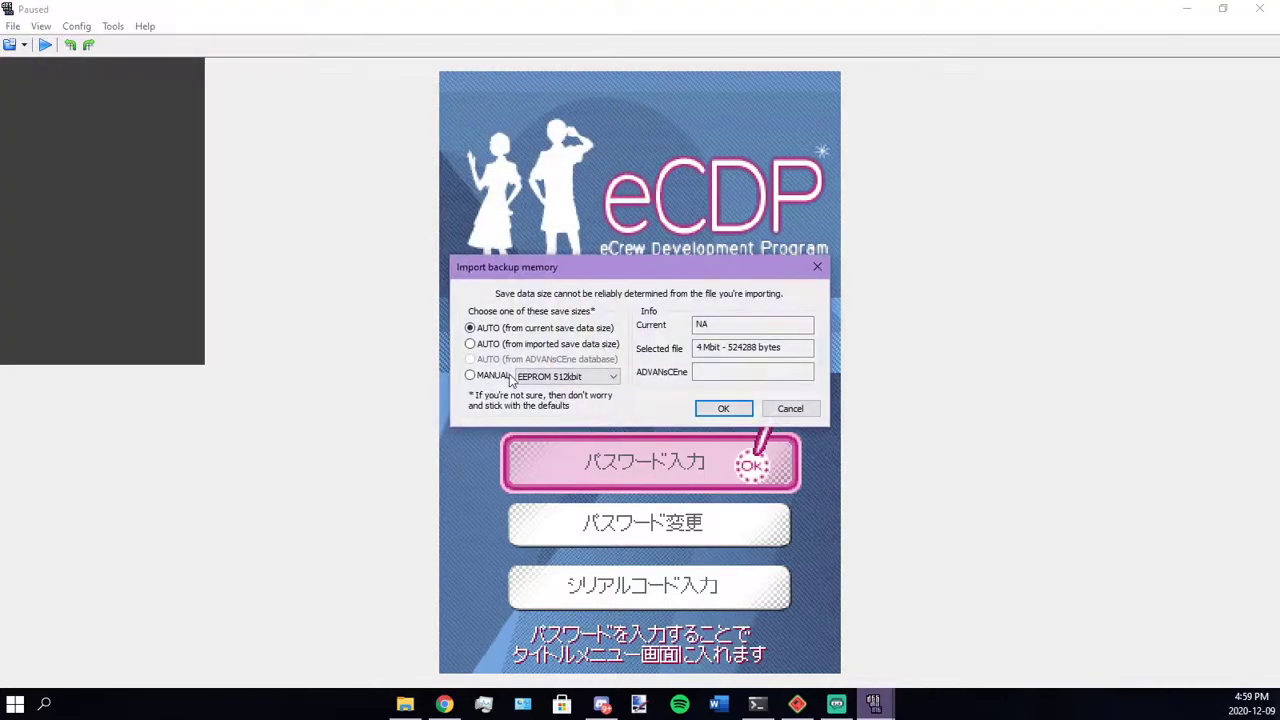
Set the save size to AUTO (from imported save data size) and confirm the import
click(471, 345)
click(470, 328)
click(471, 345)
click(722, 409)
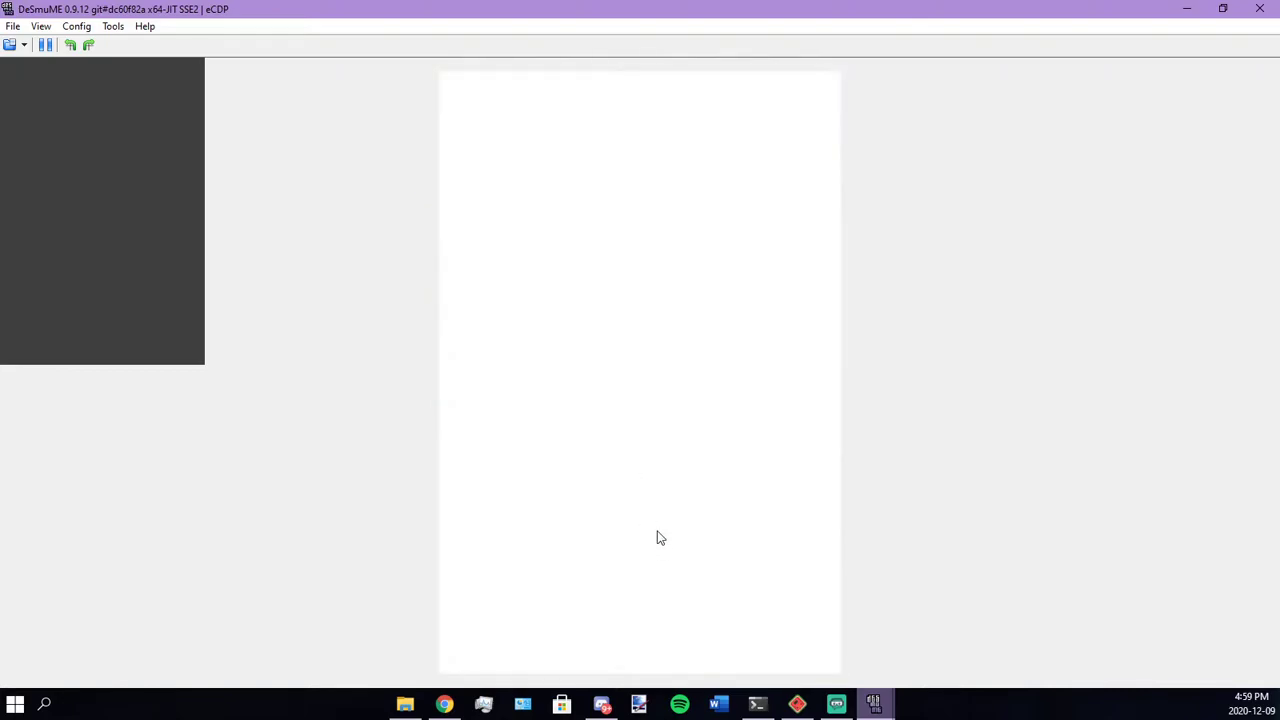
Enter the crew ID on the keypad, correcting two mistyped characters
click(657, 494)
click(502, 531)
click(720, 498)
click(532, 494)
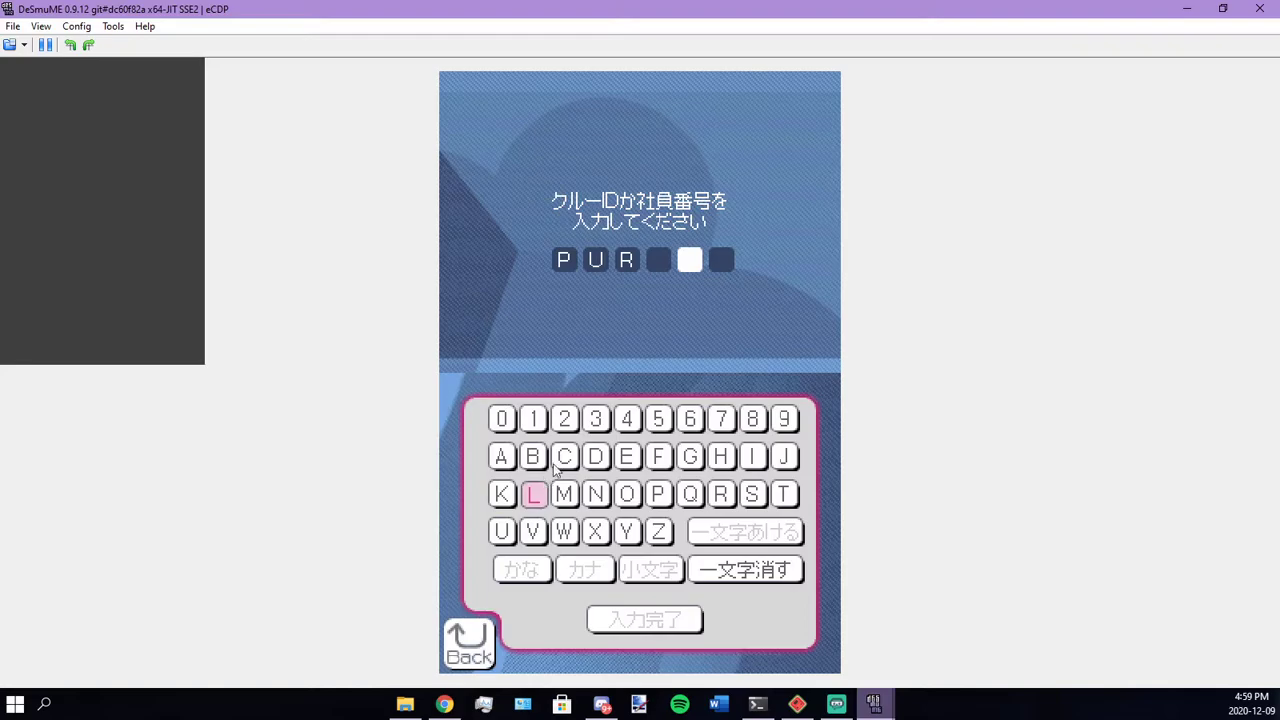
click(595, 420)
click(773, 572)
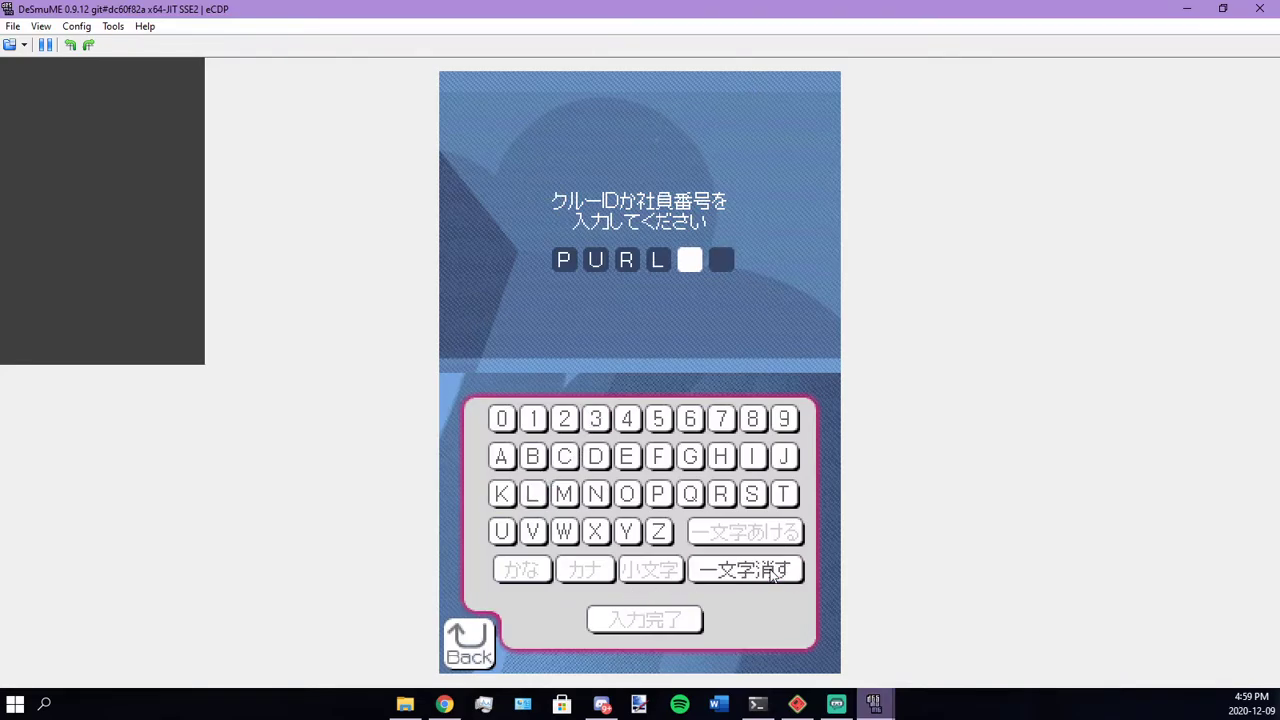
click(773, 572)
click(658, 494)
click(532, 494)
click(596, 418)
click(628, 621)
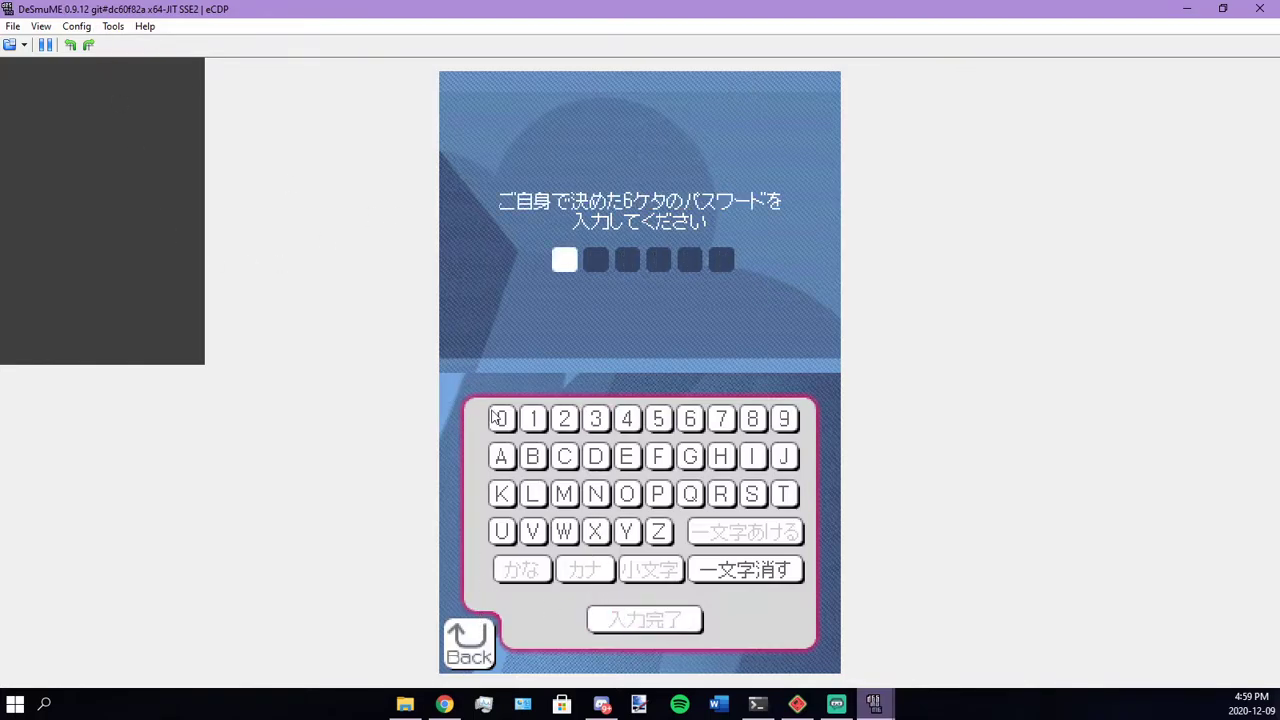
Enter the six-digit password, log in, and open the eCDP Exercise section
click(501, 419)
click(502, 420)
click(503, 421)
click(504, 422)
click(506, 424)
click(504, 422)
click(628, 621)
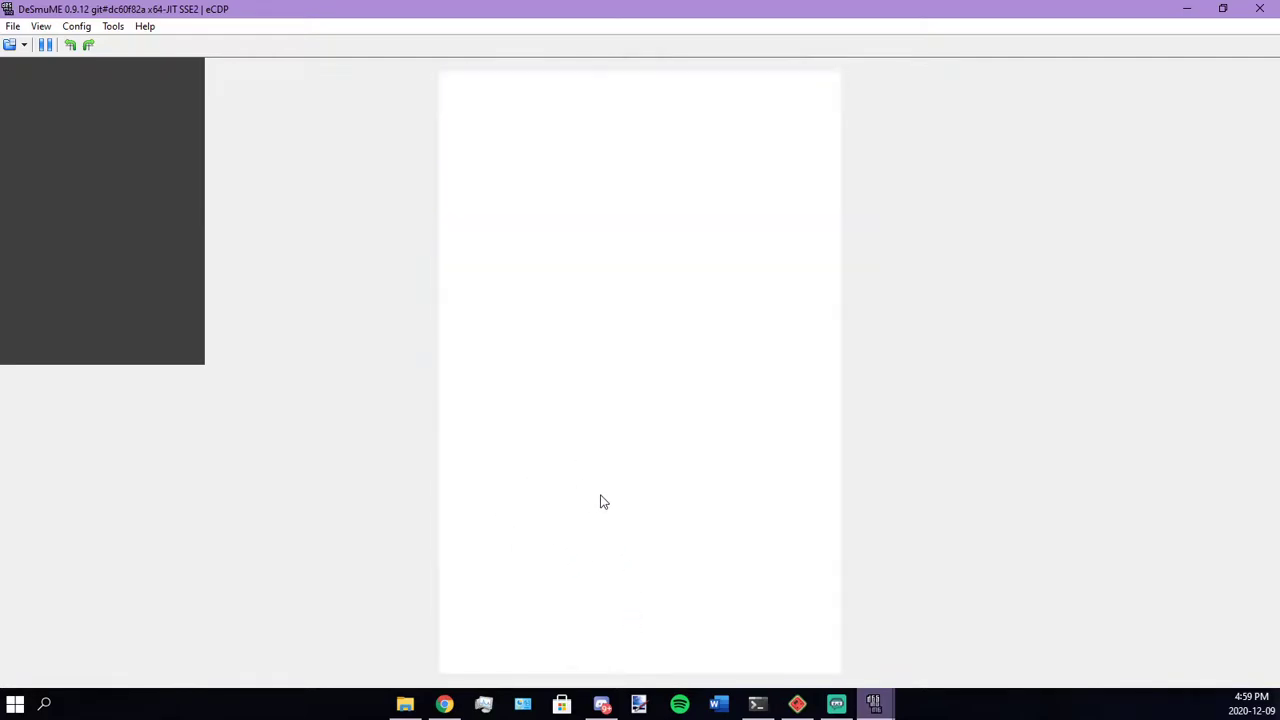
click(658, 482)
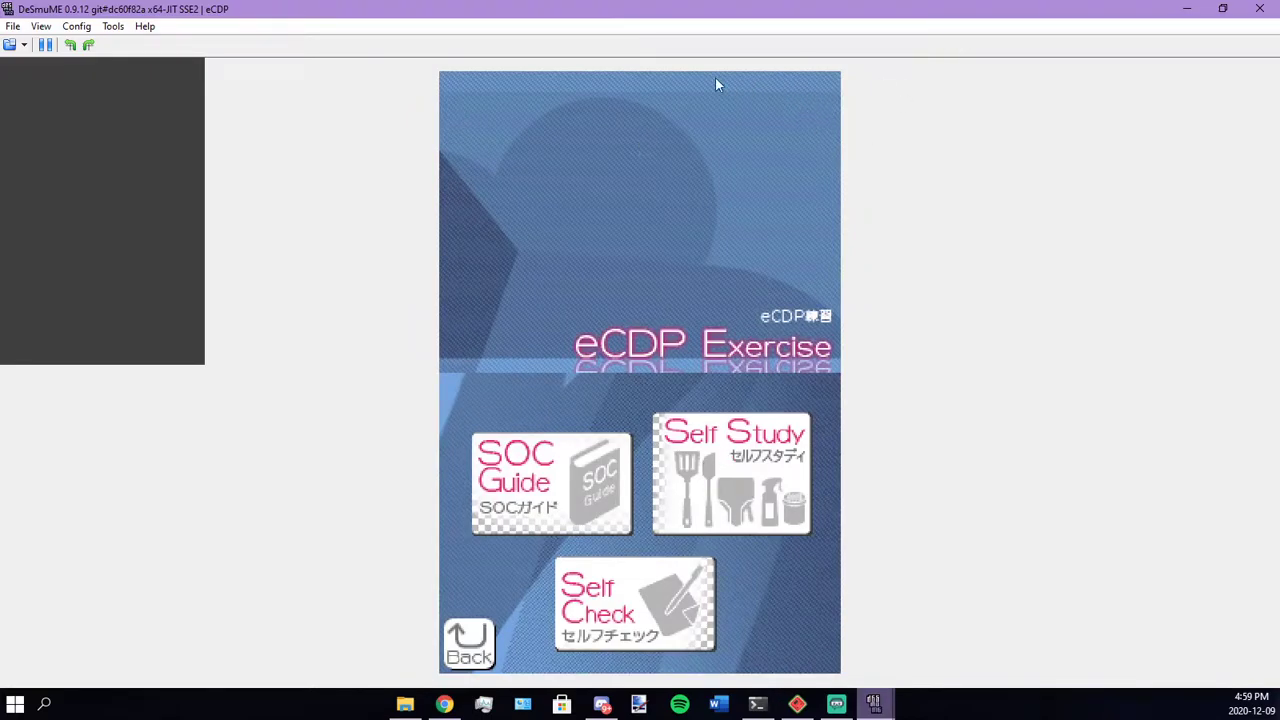
Close DeSmuME and check melonDS's DS-mode ARM9, ARM7 BIOS and firmware paths
click(1259, 8)
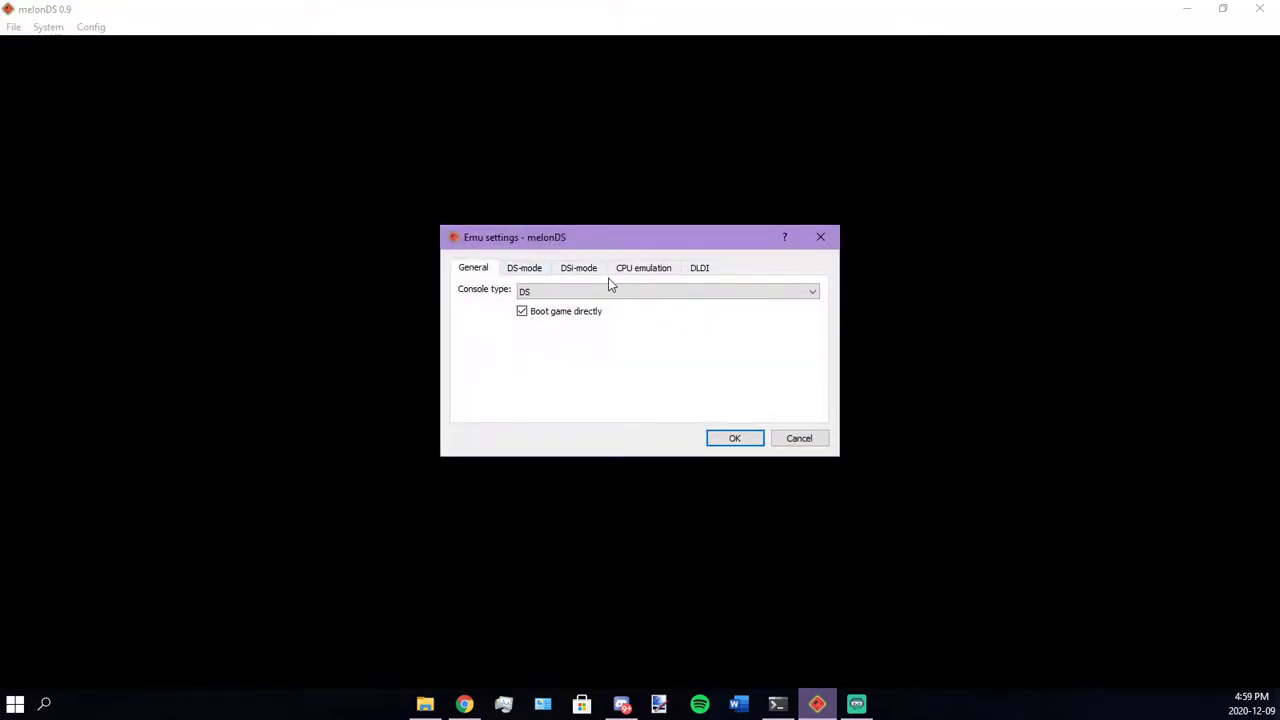
click(536, 271)
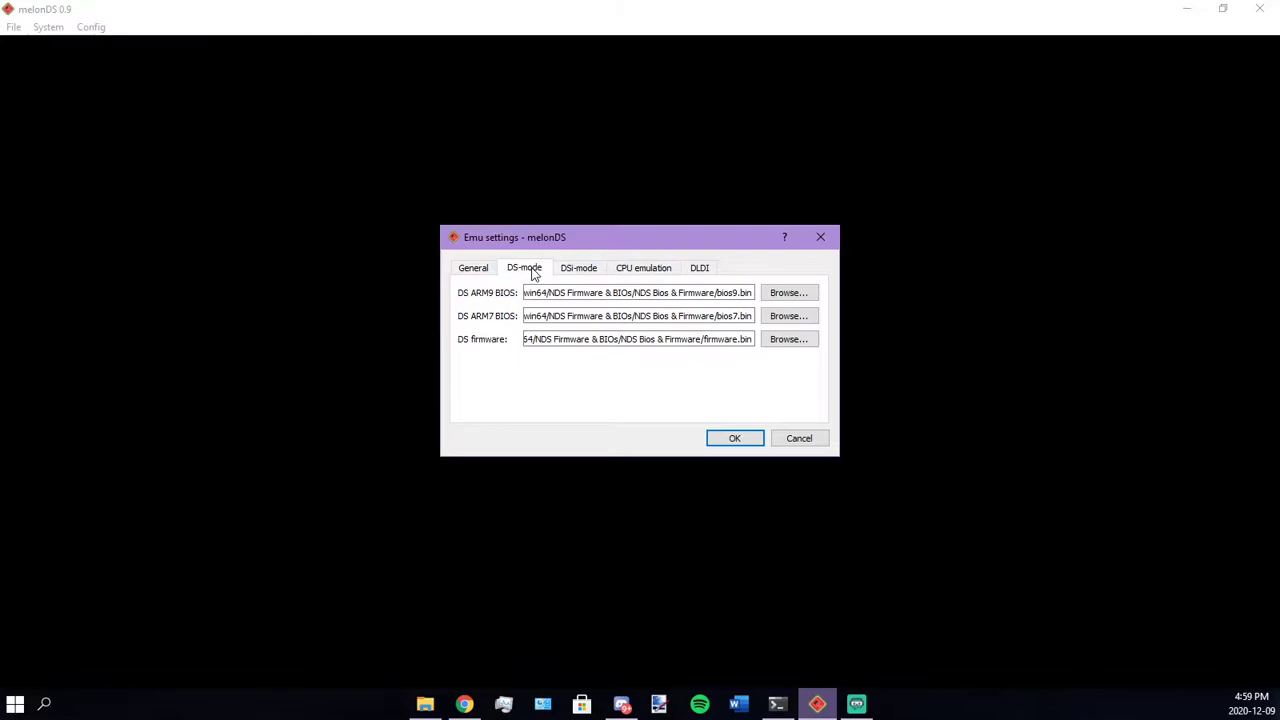
click(476, 272)
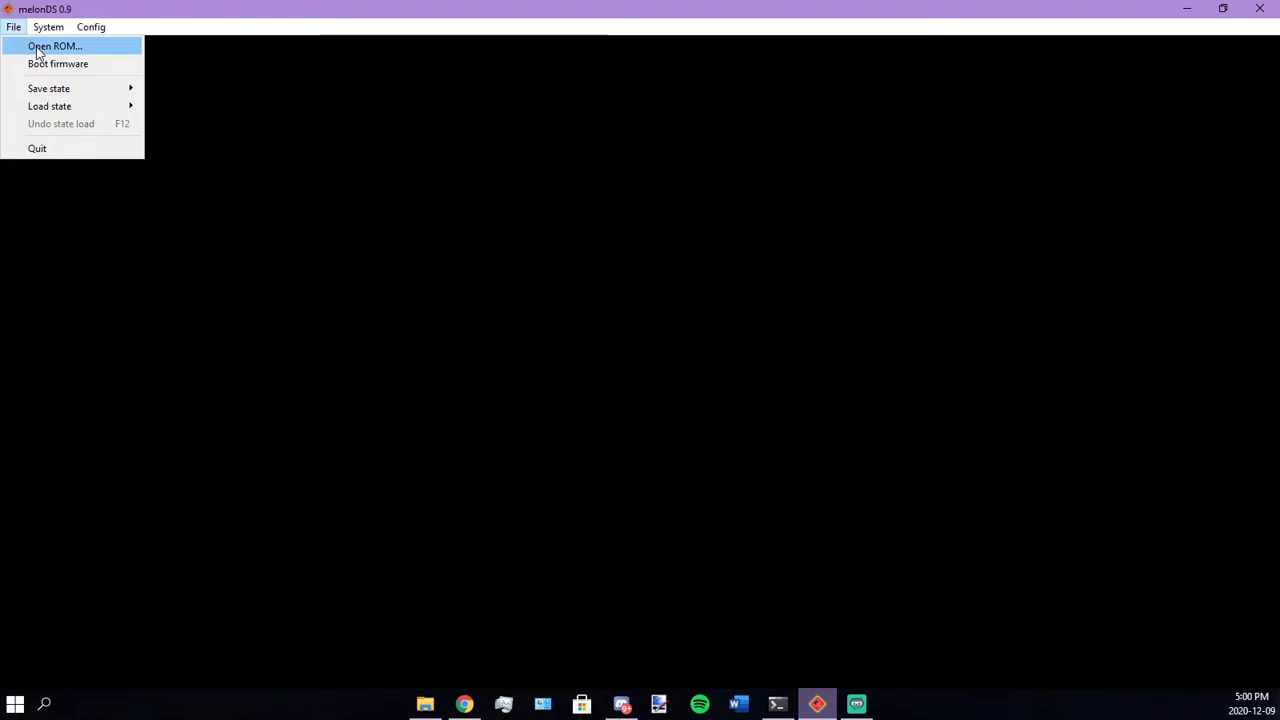
Load the eCDP - Copy.nds ROM in melonDS, with the file filter set to Any file (*.*)
click(37, 47)
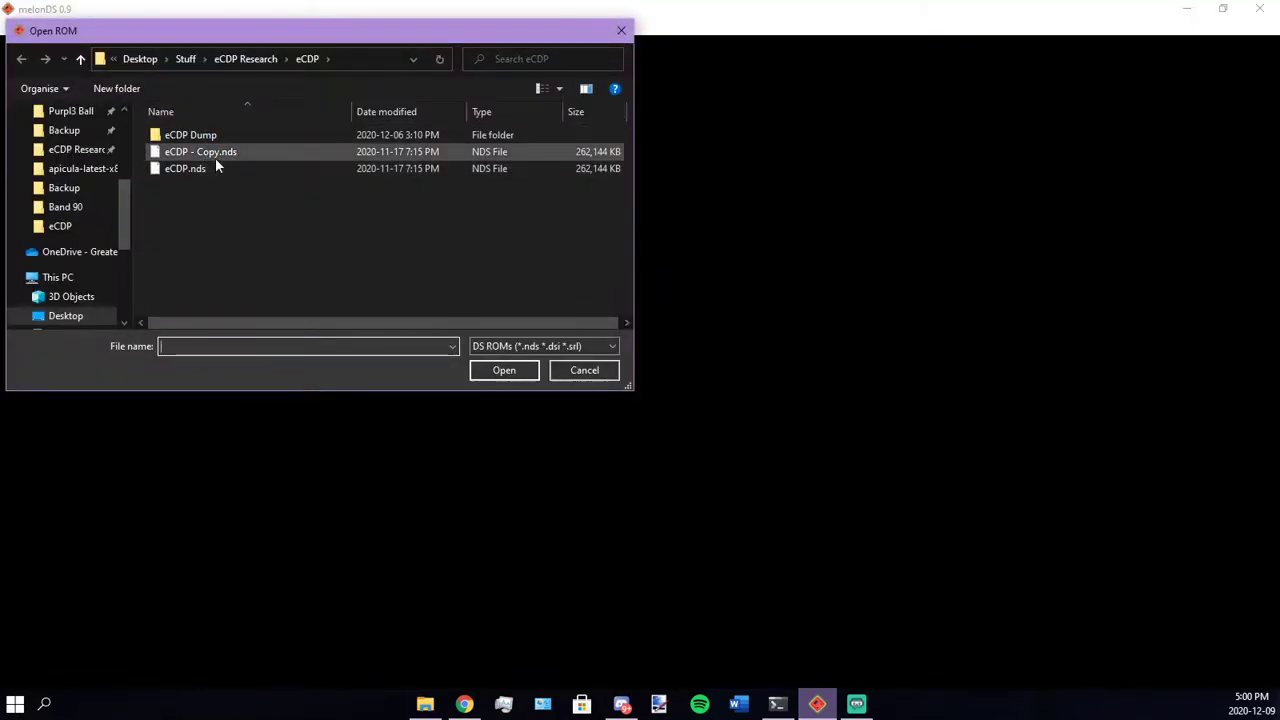
click(540, 346)
click(491, 389)
drag(473, 30, 644, 48)
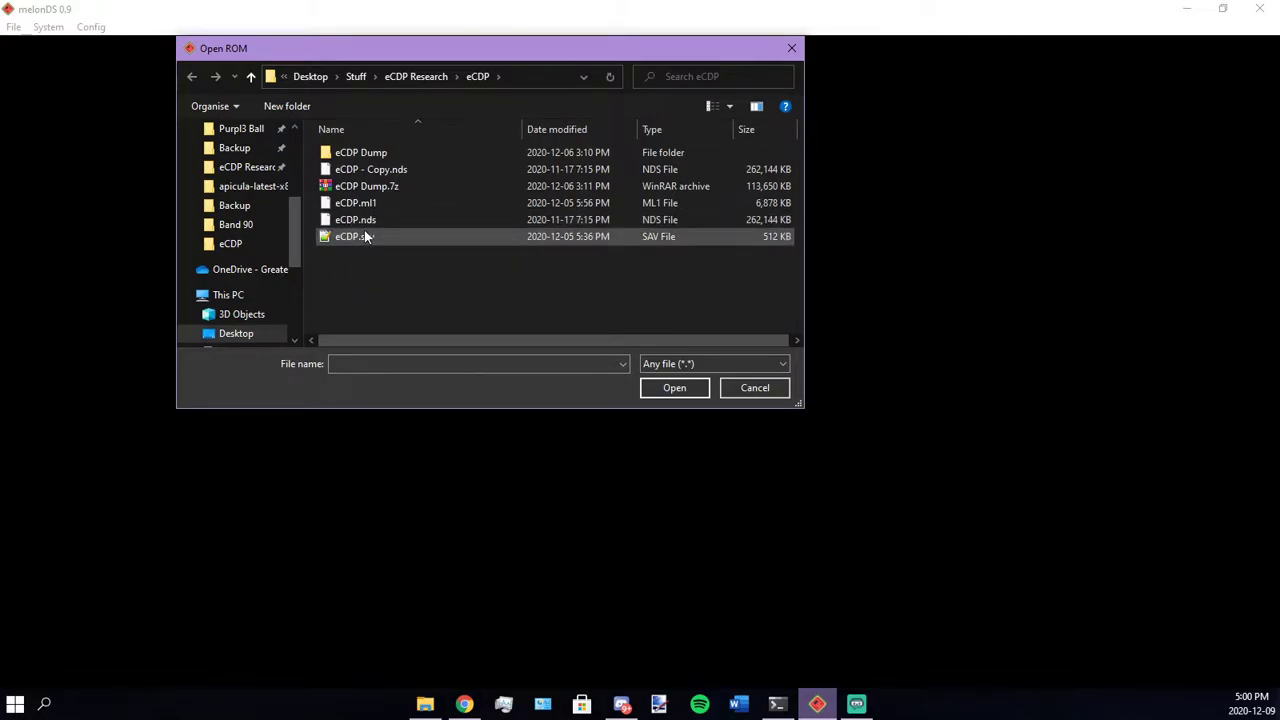
click(370, 170)
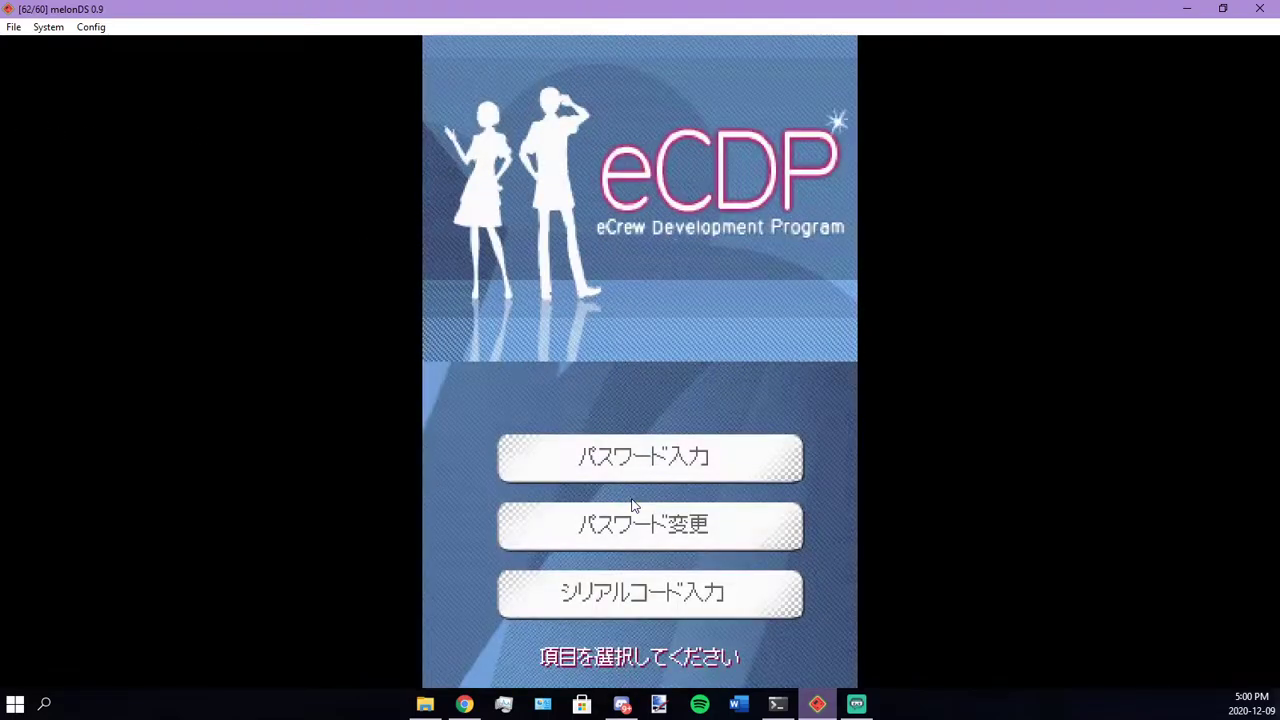
Browse the title options, then reload the game from the original eCDP.nds ROM
click(616, 466)
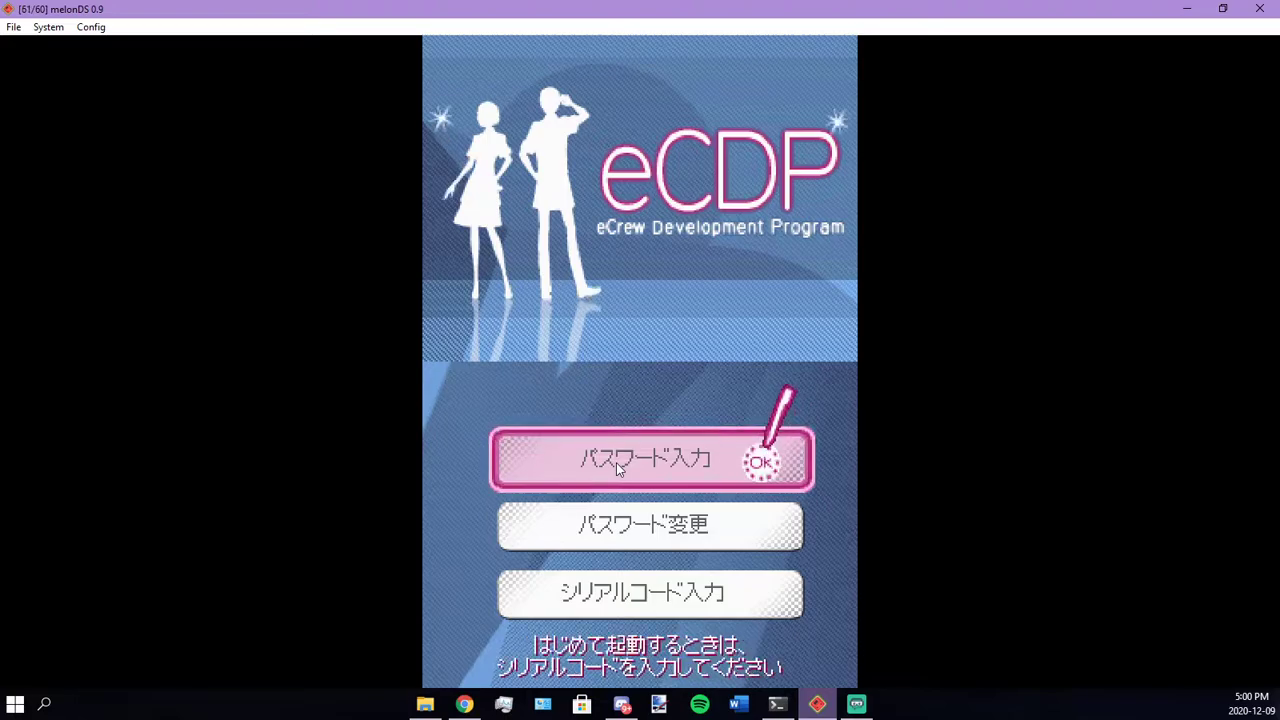
click(629, 531)
click(14, 27)
click(78, 47)
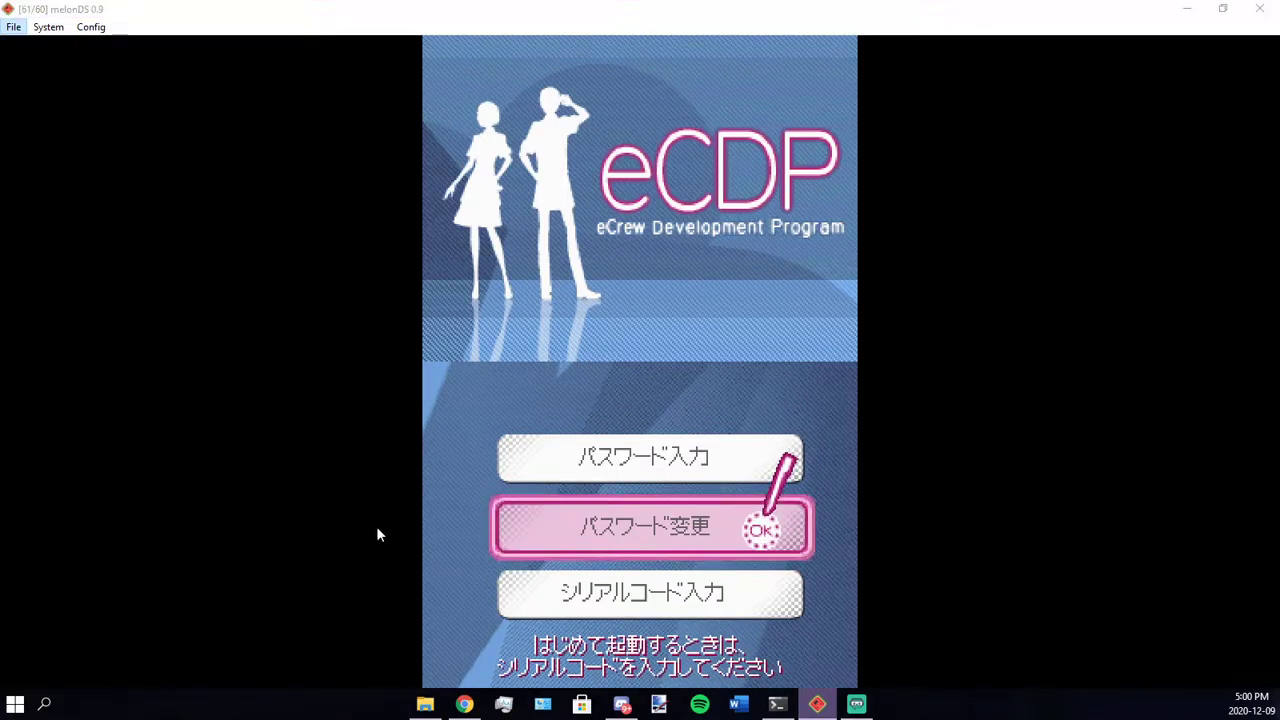
click(423, 186)
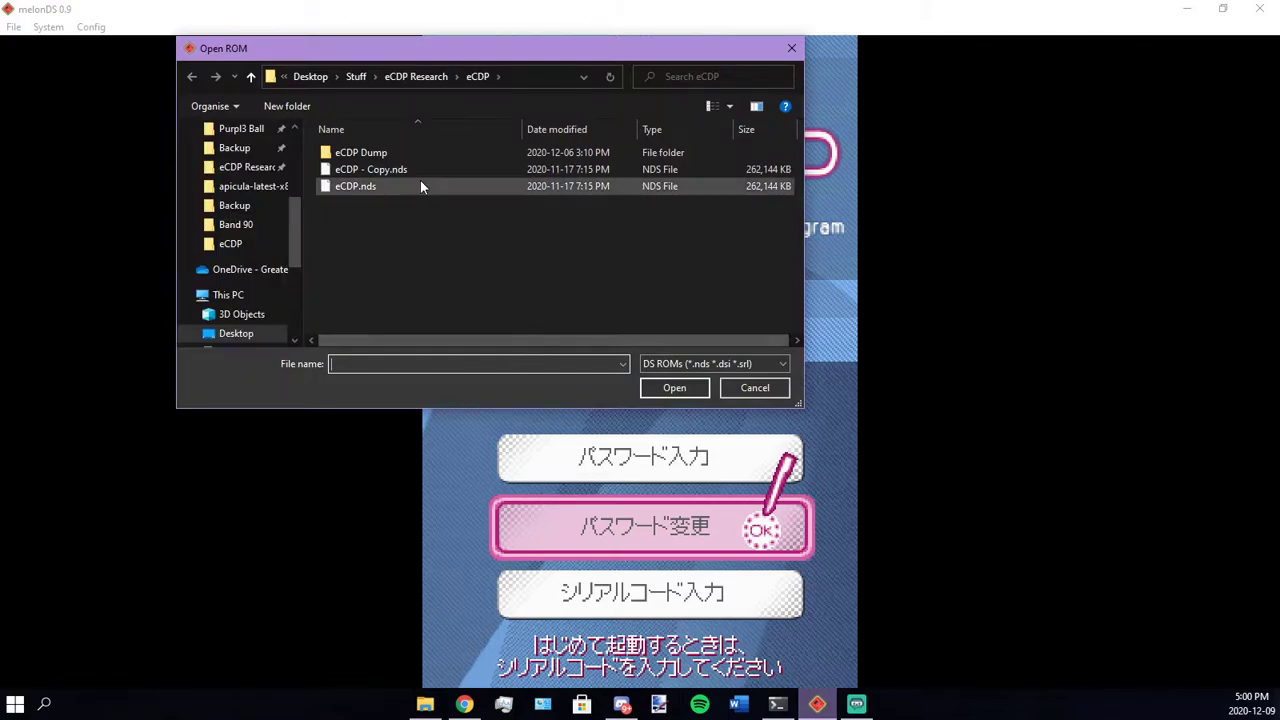
click(676, 389)
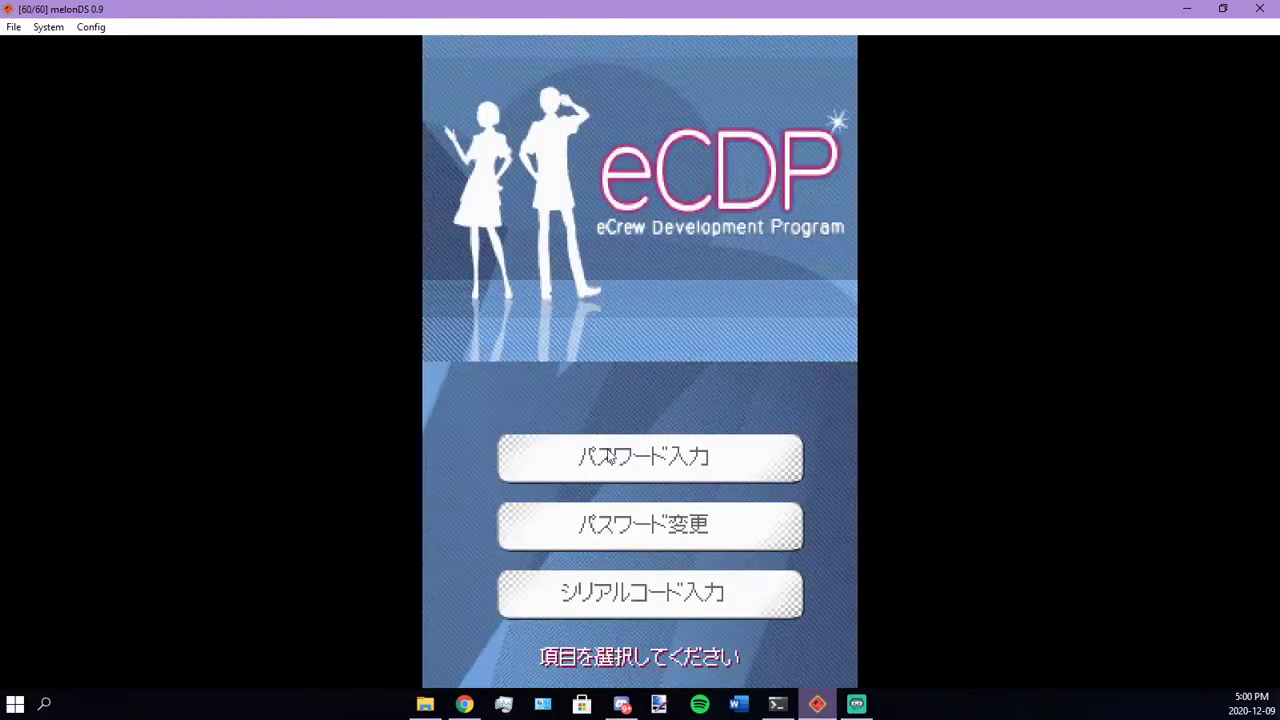
Choose password entry on the title screen and enter the crew ID
click(607, 457)
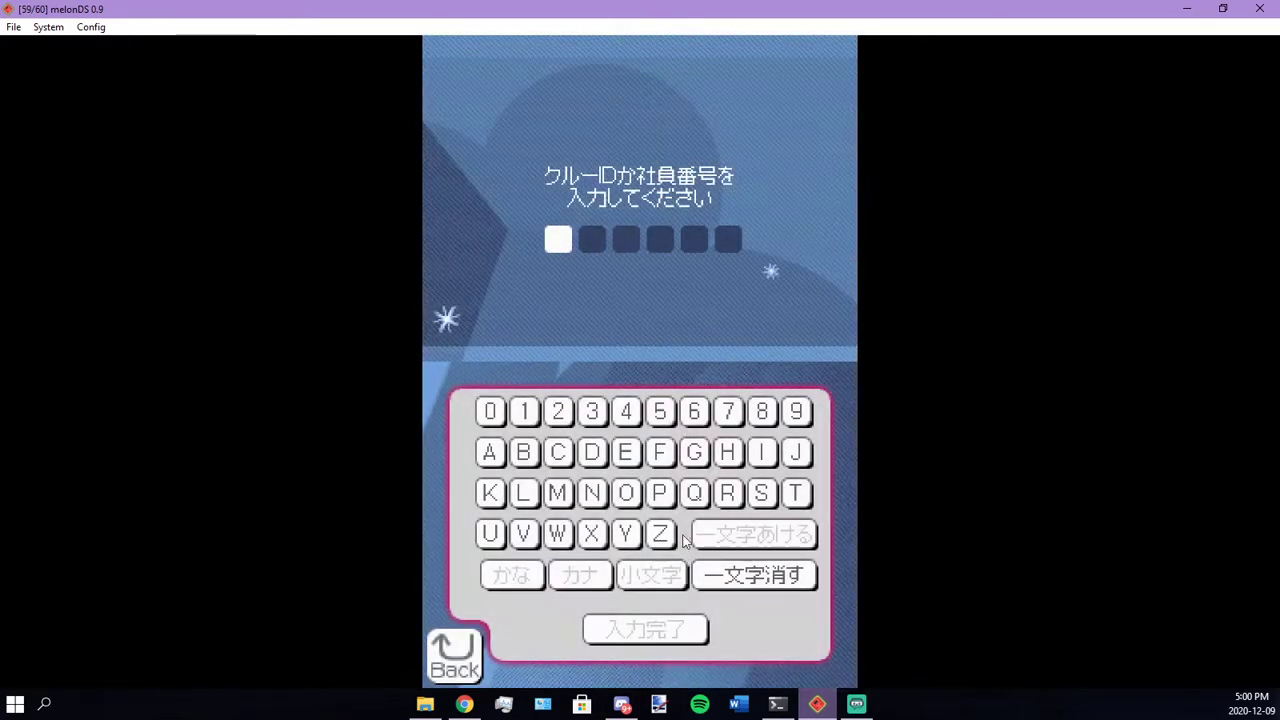
click(660, 493)
click(490, 533)
click(727, 493)
click(660, 493)
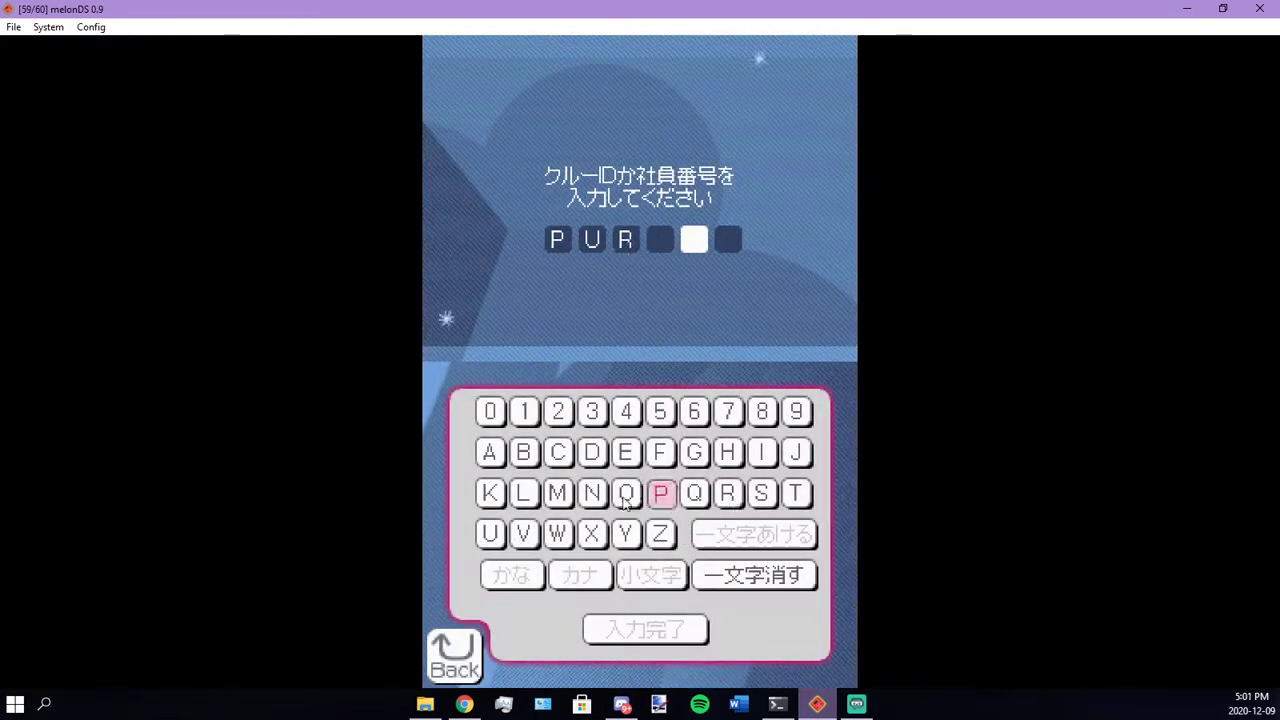
click(523, 493)
click(592, 411)
Enter the password and log in, reaching the Ranking screen showing 1st of 58 with 2150 points
click(645, 629)
click(490, 411)
click(491, 412)
click(491, 412)
click(491, 412)
click(491, 412)
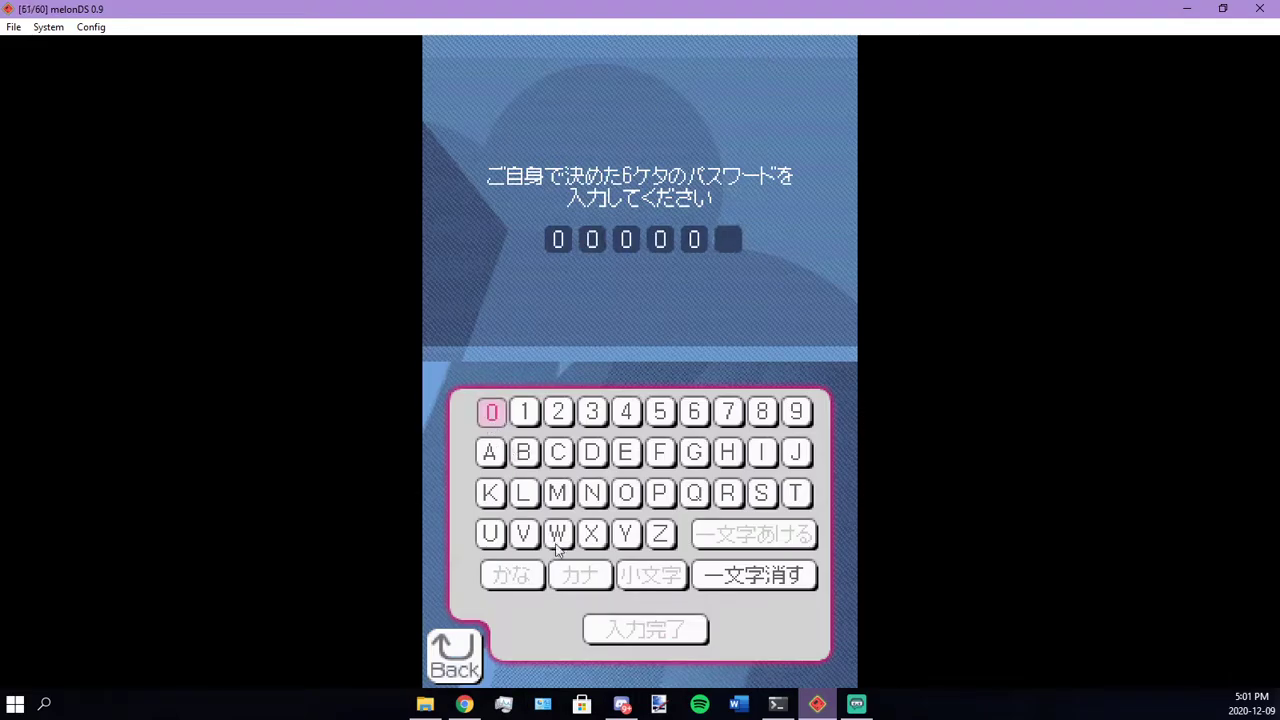
click(491, 412)
click(645, 629)
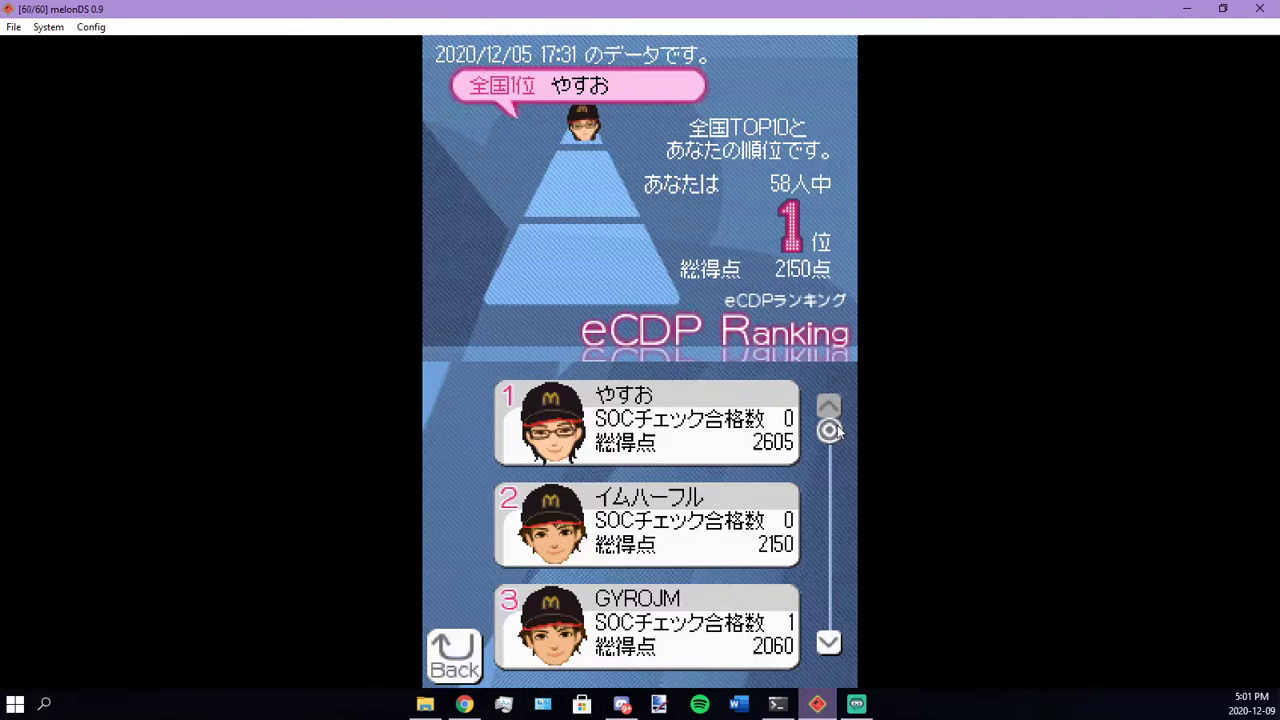
Scroll through the My History record, then go Back to the eCDP main menu
mouse_move(838, 432)
mouse_down()
mouse_move(822, 634)
mouse_move(817, 395)
mouse_up()
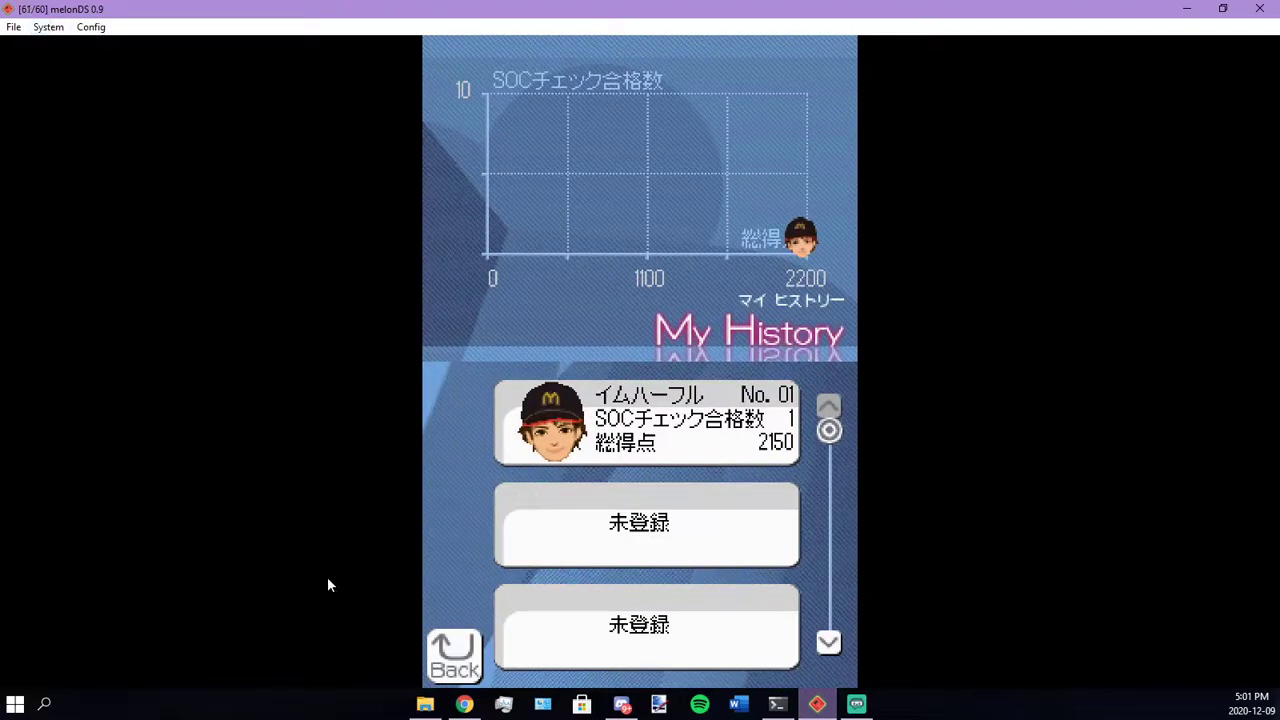
click(453, 665)
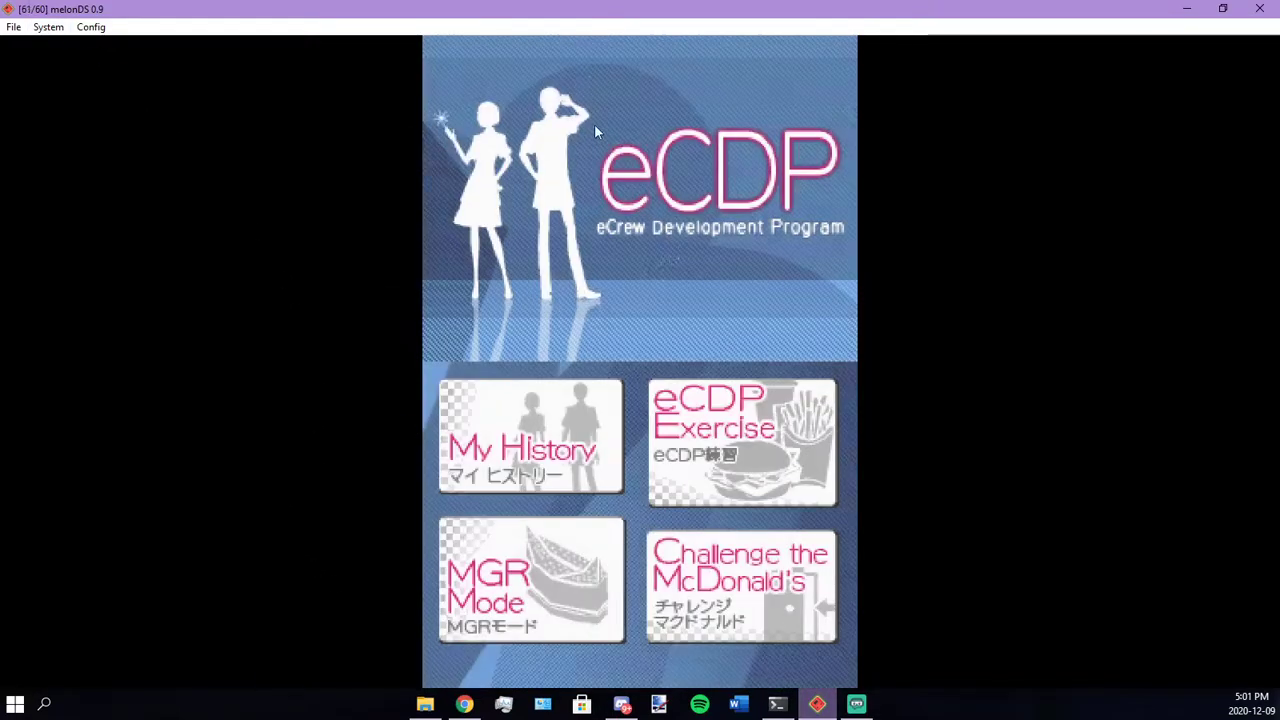
Stop the running eCDP session with System > Stop
click(44, 28)
click(64, 81)
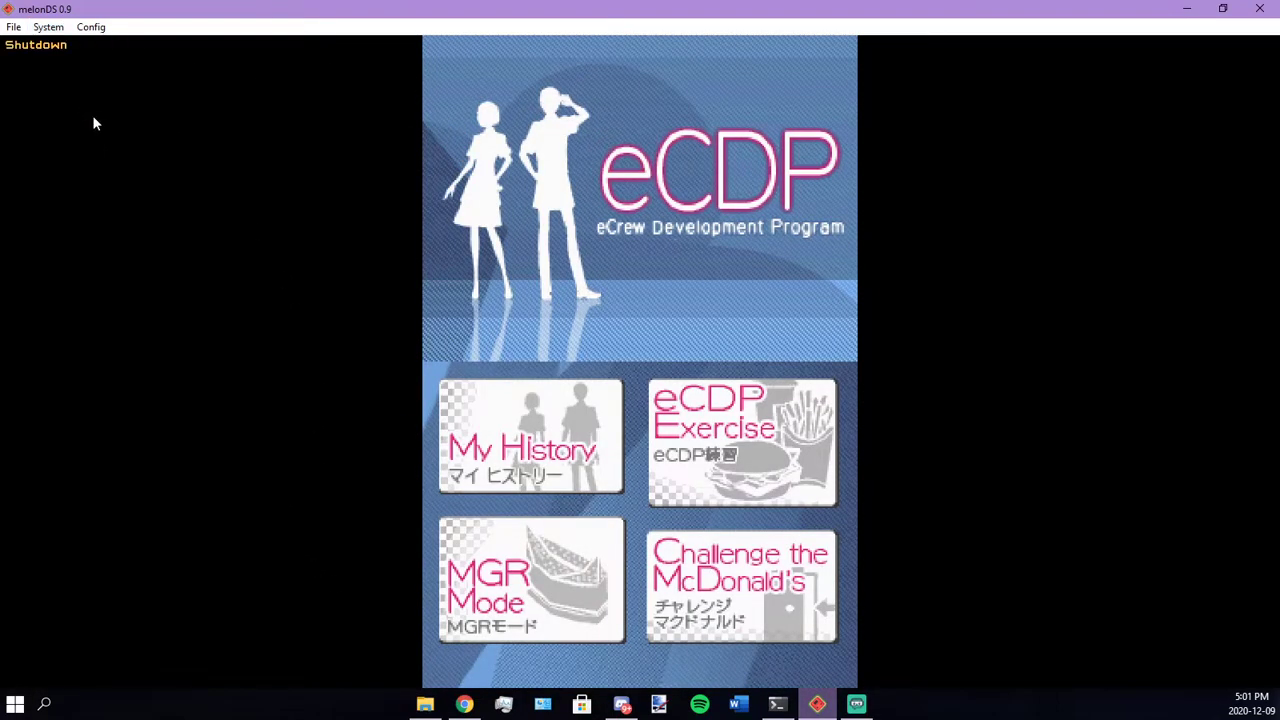